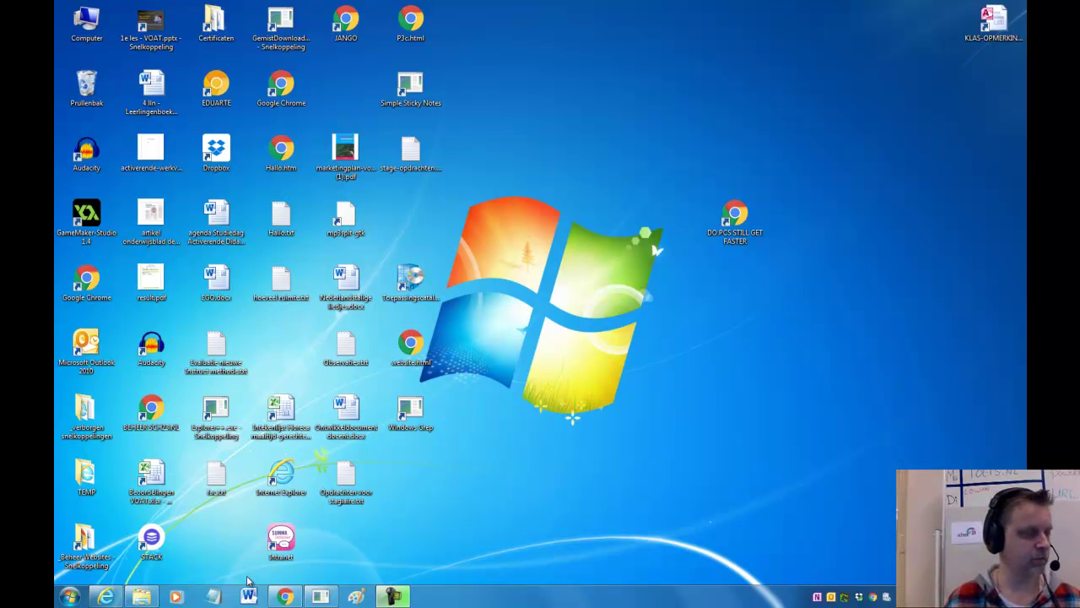
Launch Microsoft Excel 2010 by searching 'Excel' from the Windows 7 Start menu.
left_click(69, 597)
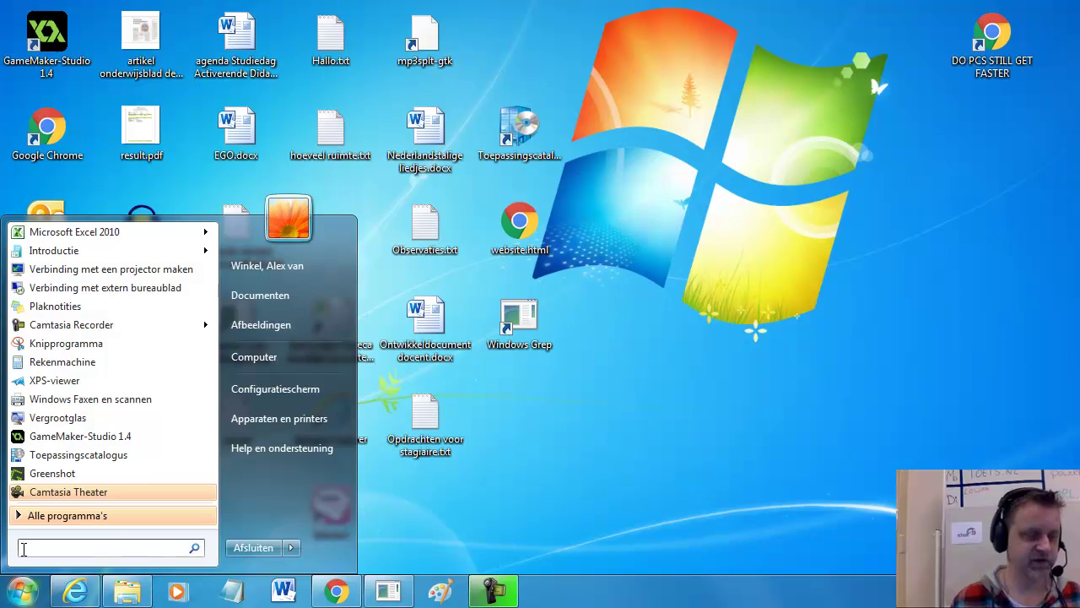
left_click(494, 543)
left_click(27, 596)
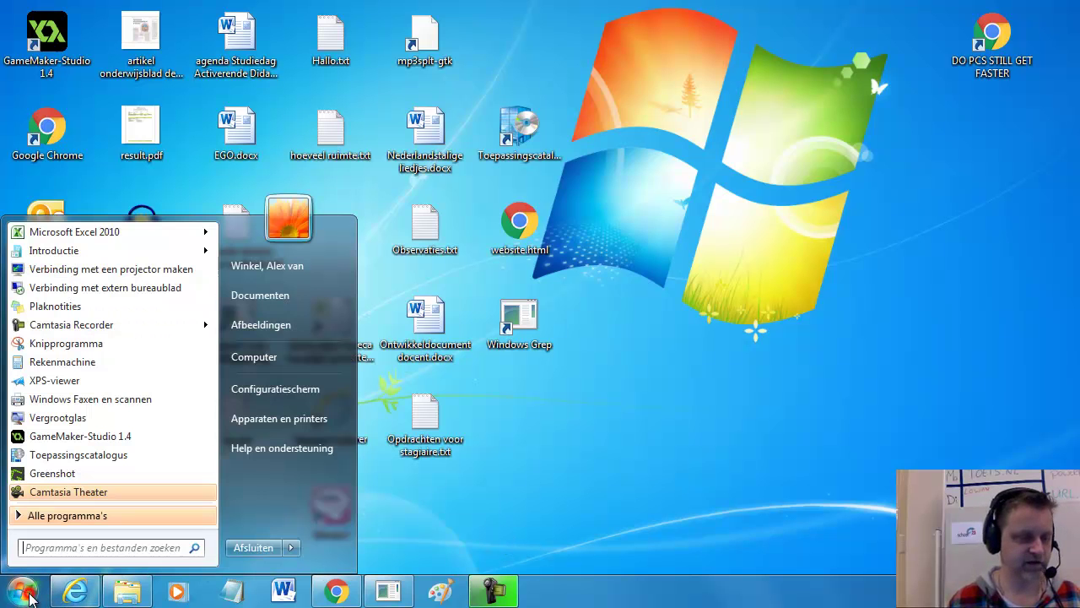
left_click(39, 548)
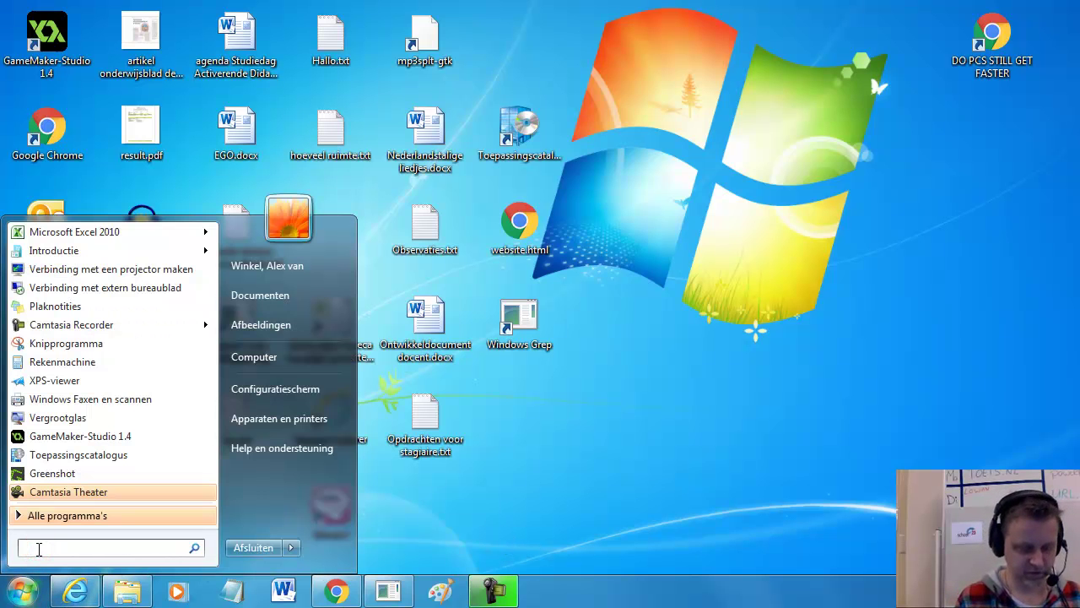
type("Excel")
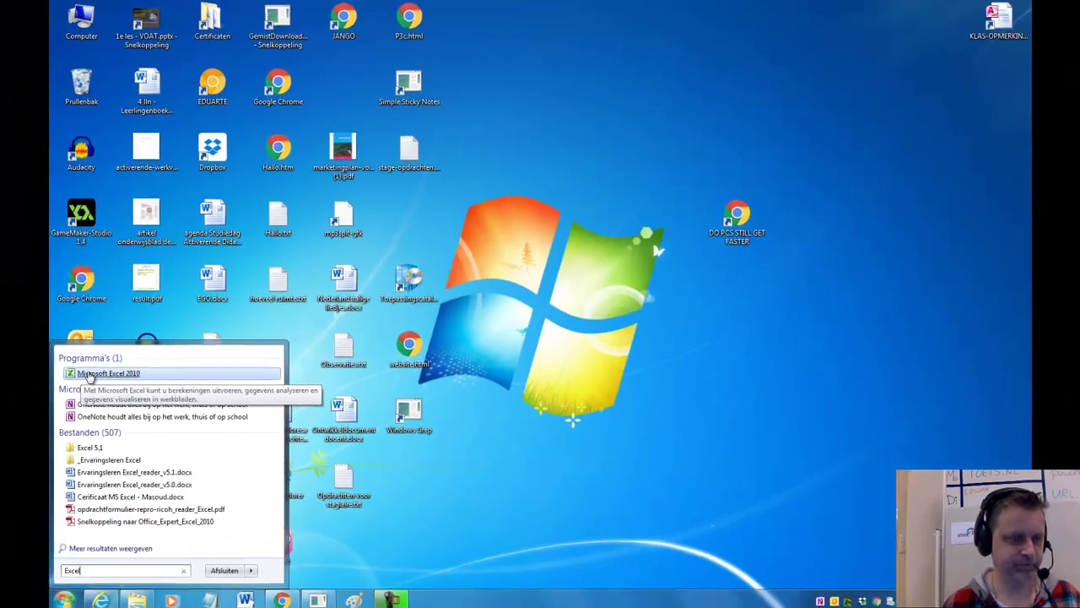
left_click(92, 358)
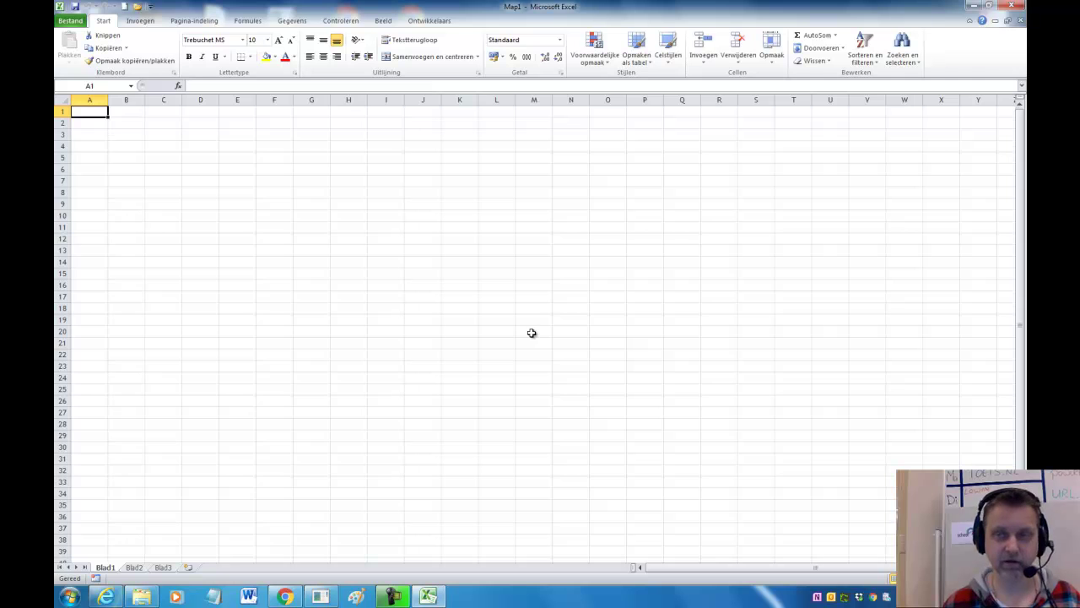
Enter the numbers 1 through 9 across row 1, from A1 to I1.
scroll(532, 332, "up", 2, "ctrl")
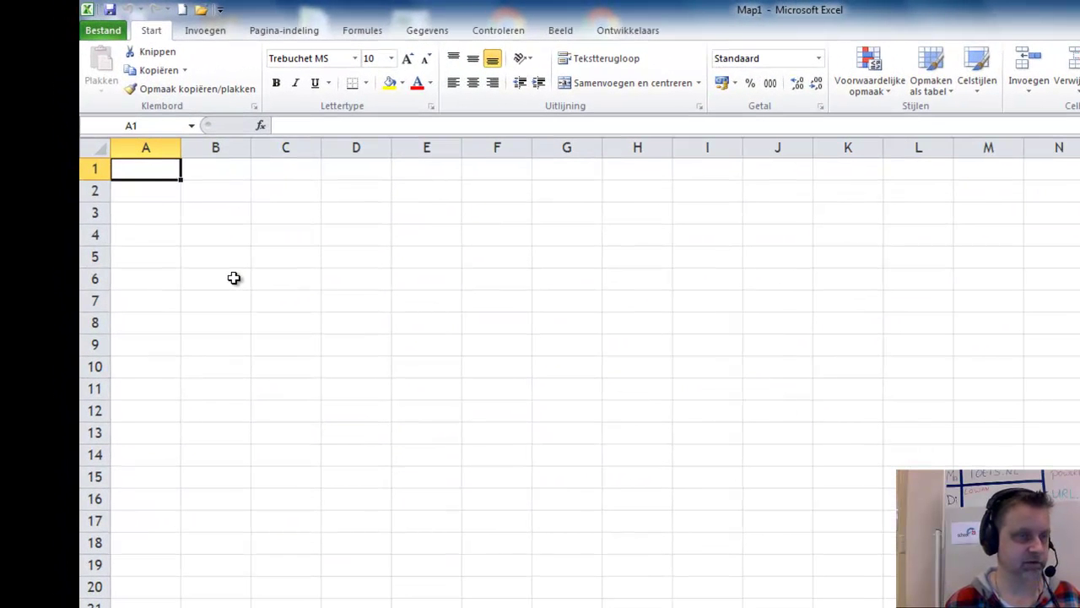
left_click(140, 172)
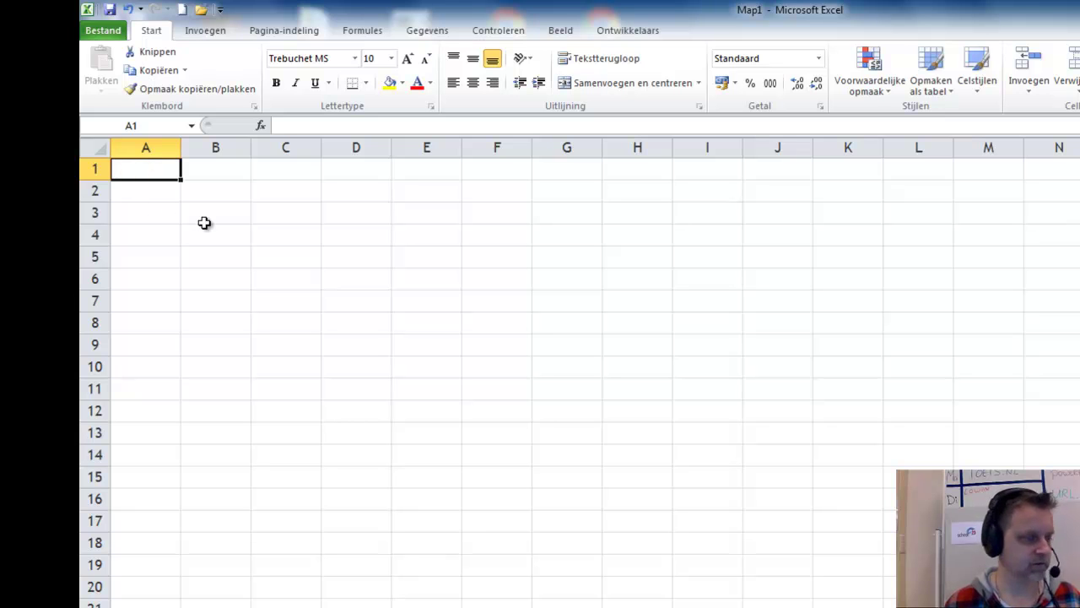
type("1")
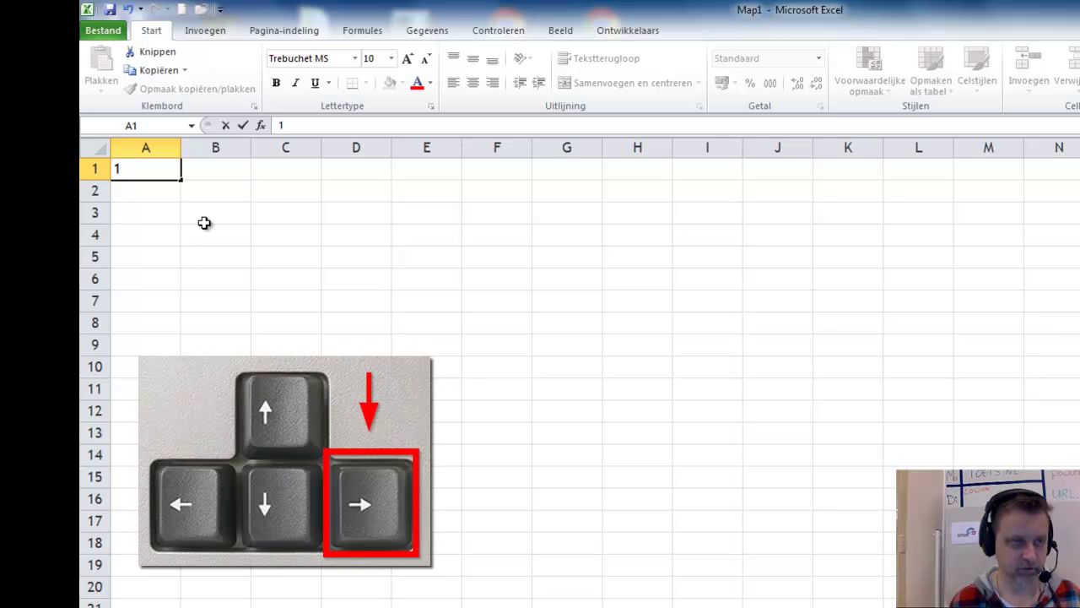
key("Right")
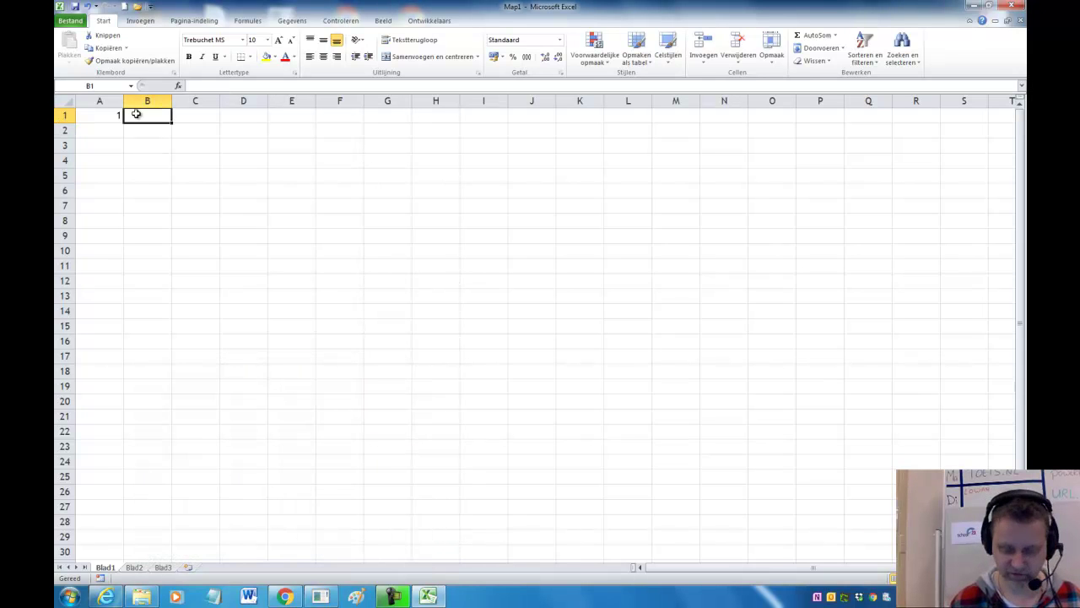
type("2")
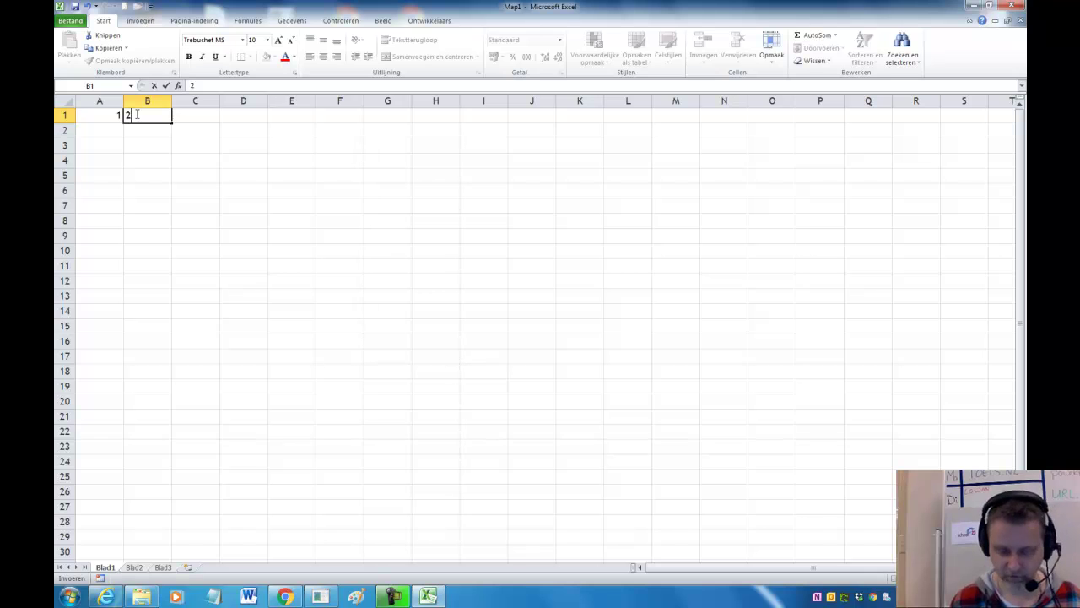
key("Right")
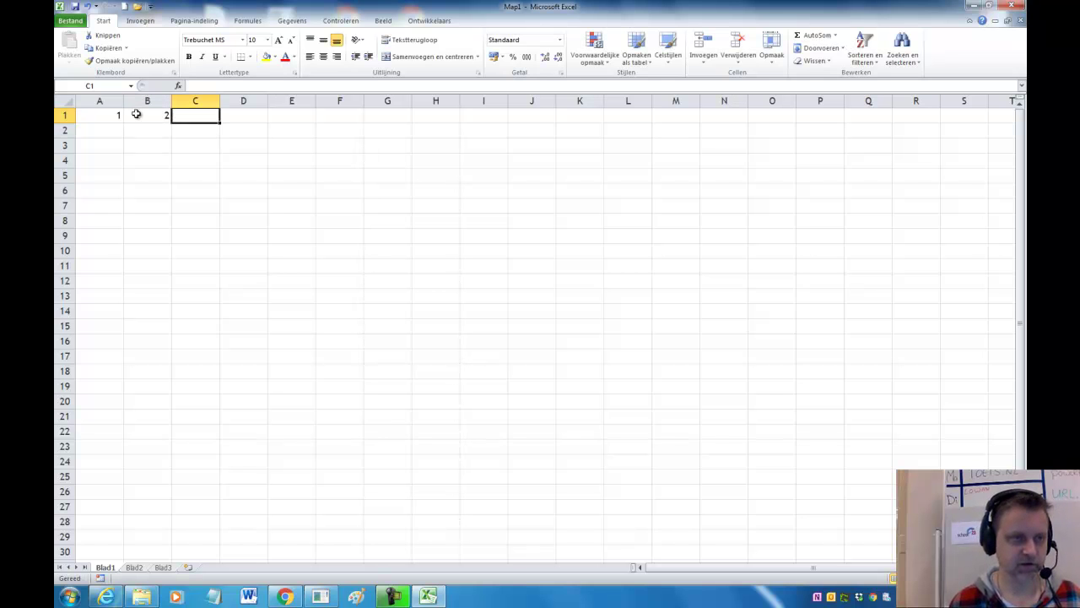
type("3")
key("Right")
type("4")
key("Right")
type("5")
key("Right")
type("6")
key("Right")
type("7")
key("Right")
type("8")
key("Right")
type("9")
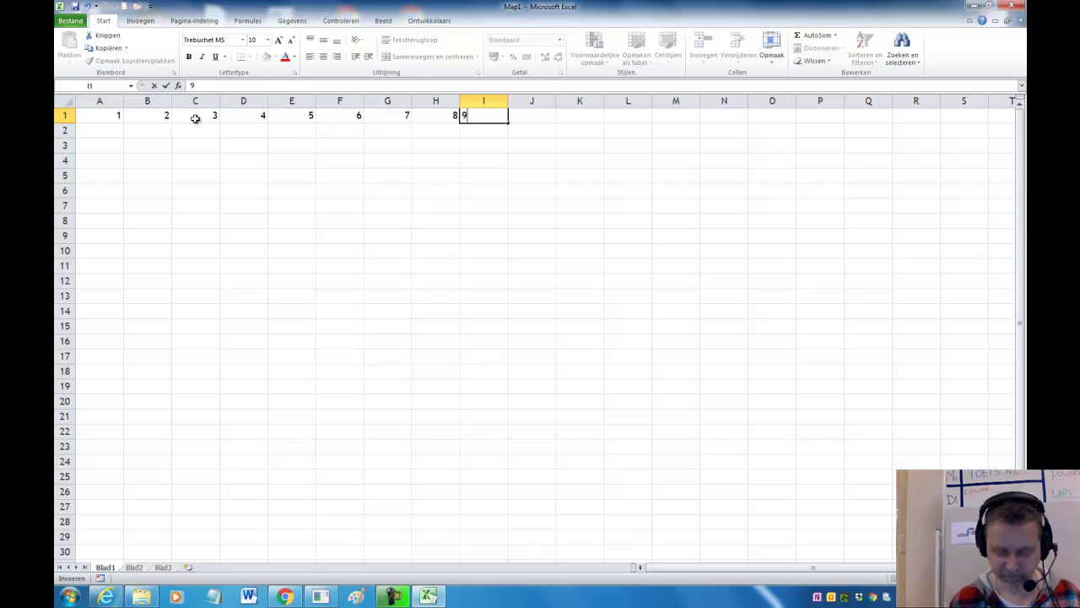
key("Return")
Move the active cell around with the arrow keys, ready to fill row 2.
key("Down")
key("Left")
key("Left")
key("Up")
key("Down")
key("Down")
key("Left")
key("Left")
key("Left")
key("Right")
key("Up")
key("Up")
key("Left")
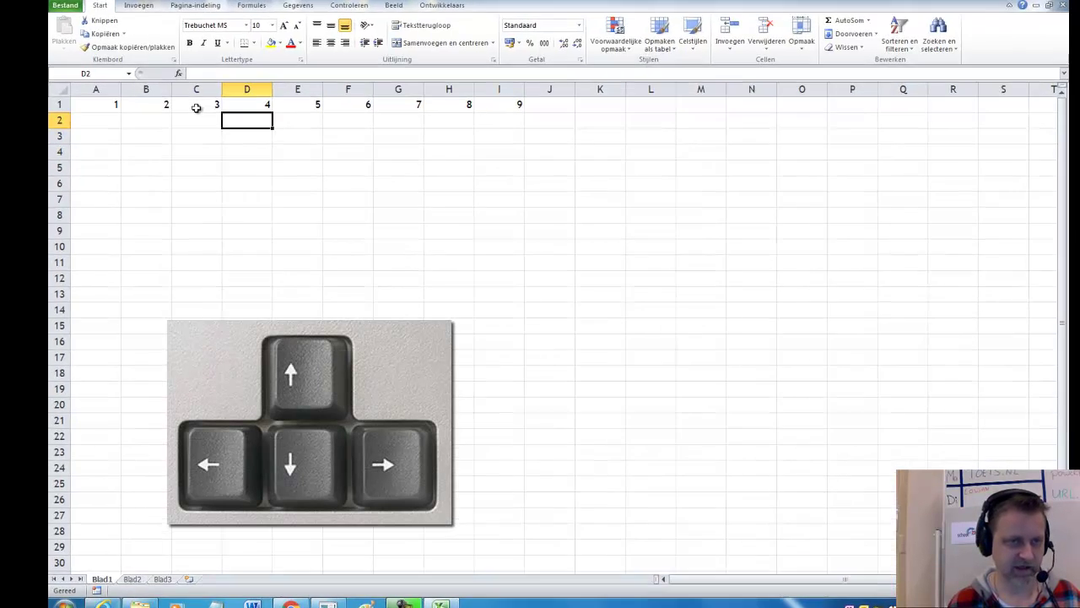
key("Left")
key("Left")
key("Left")
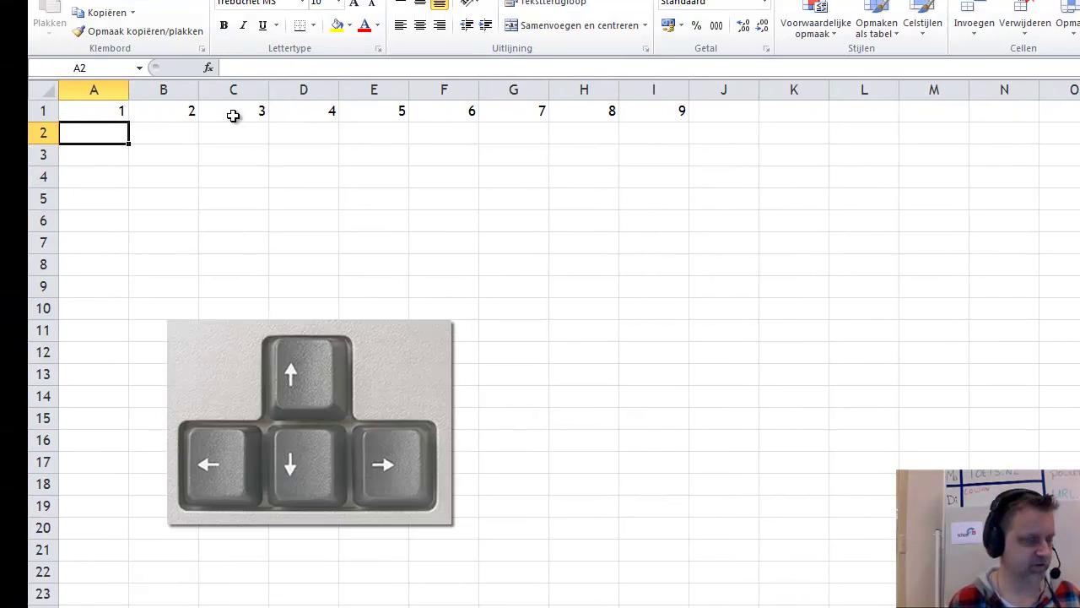
Fill row 2 from A2 to I2 with the repeating sequence 1, 2, 3.
type("1")
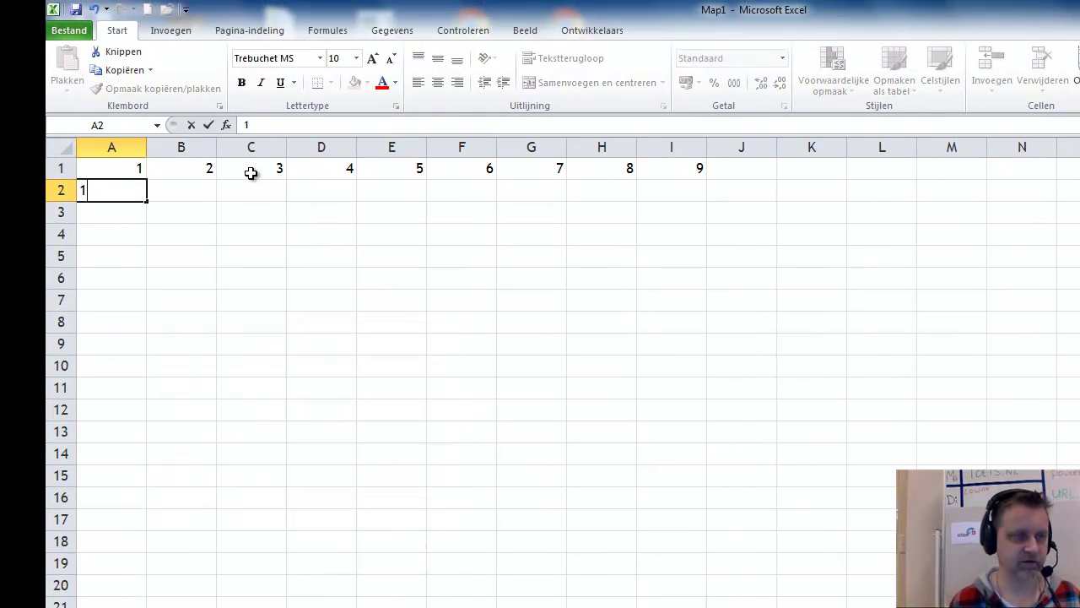
key("Right")
type("2\t3")
key("Right")
type("1")
key("Right")
type("2\t3\t1\t2\t3")
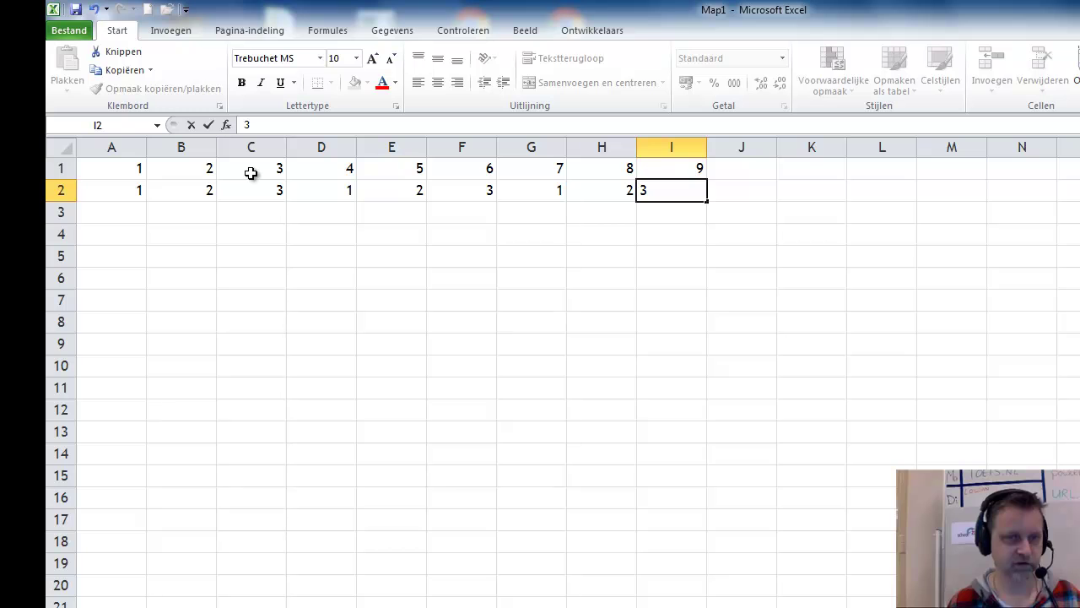
key("Return")
Enter 1, 3, 7, 9, 11, 13, 15, 17, 19 across row 3 from A3 to I3.
key("Left")
key("Left")
key("Left")
key("Left")
key("Left")
key("Left")
key("Left")
key("Left")
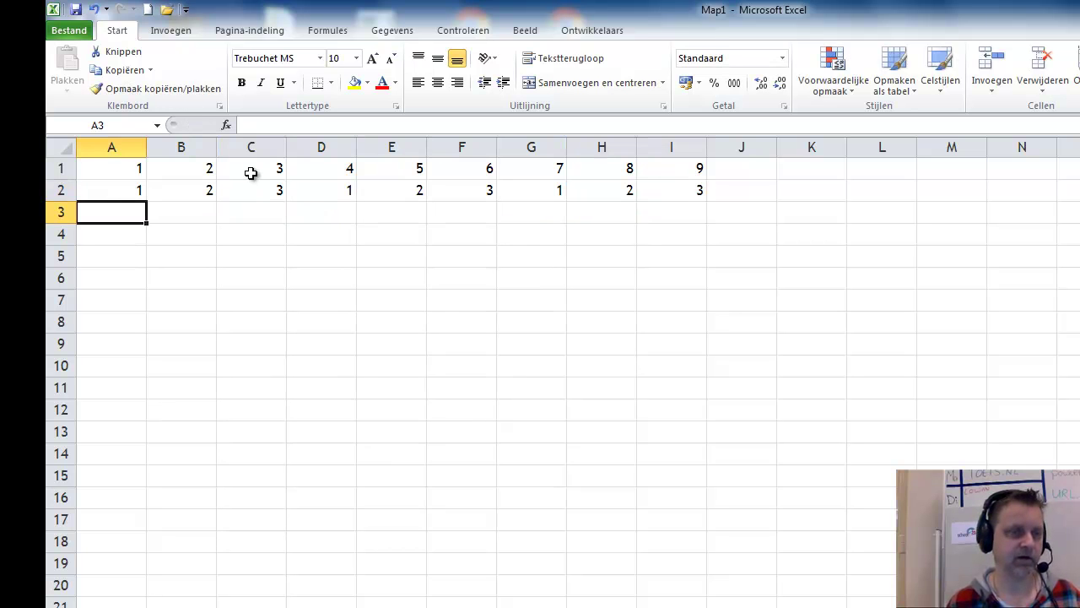
type("1")
key("Tab")
type("3")
key("Tab")
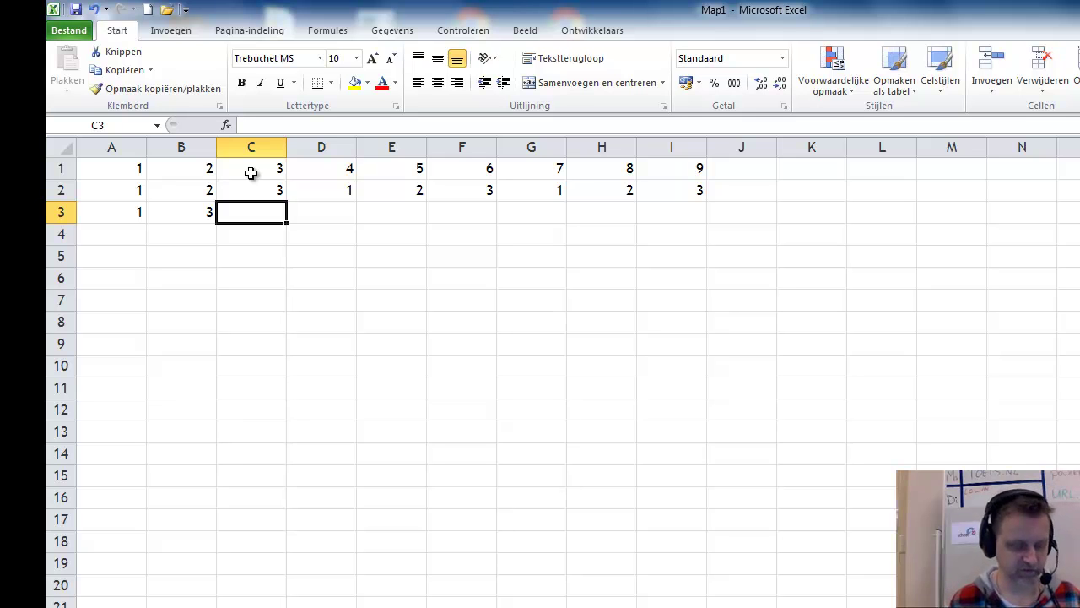
type("7")
key("Tab")
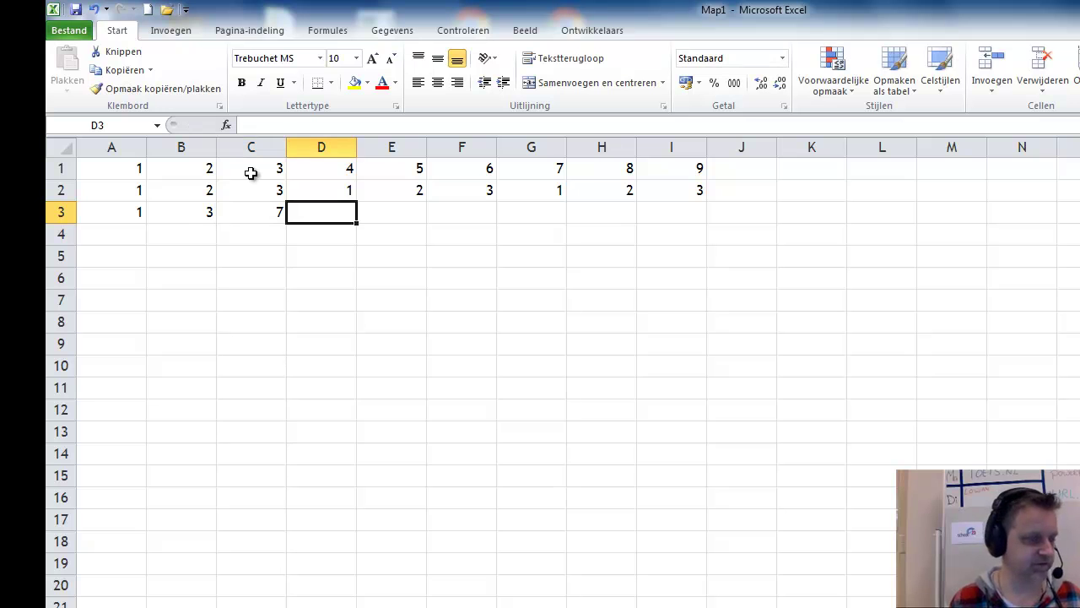
type("9")
key("Tab")
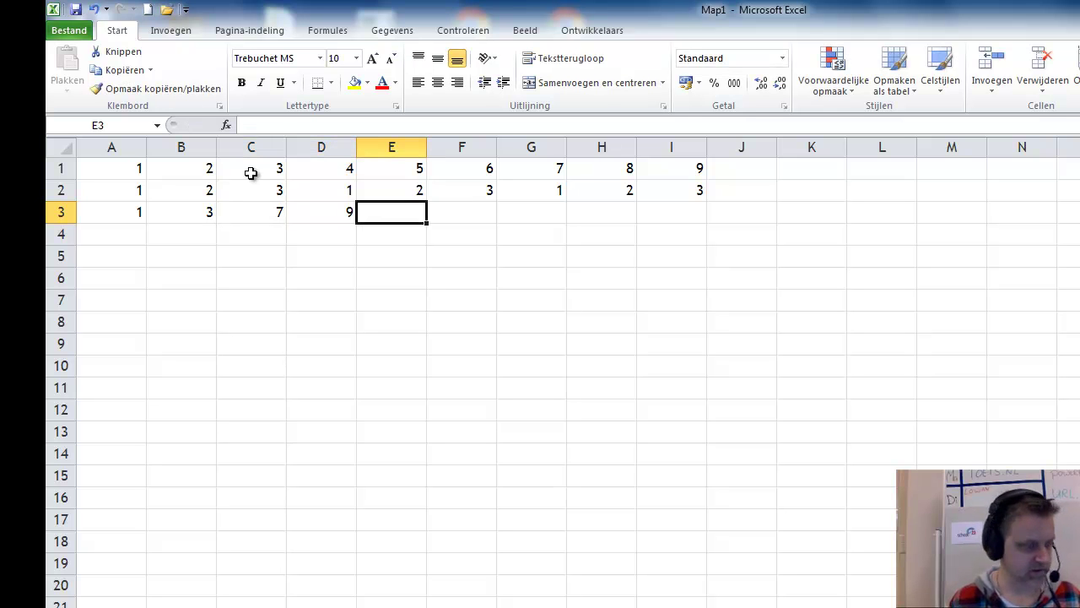
type("11")
key("Tab")
type("13")
key("Tab")
type("1")
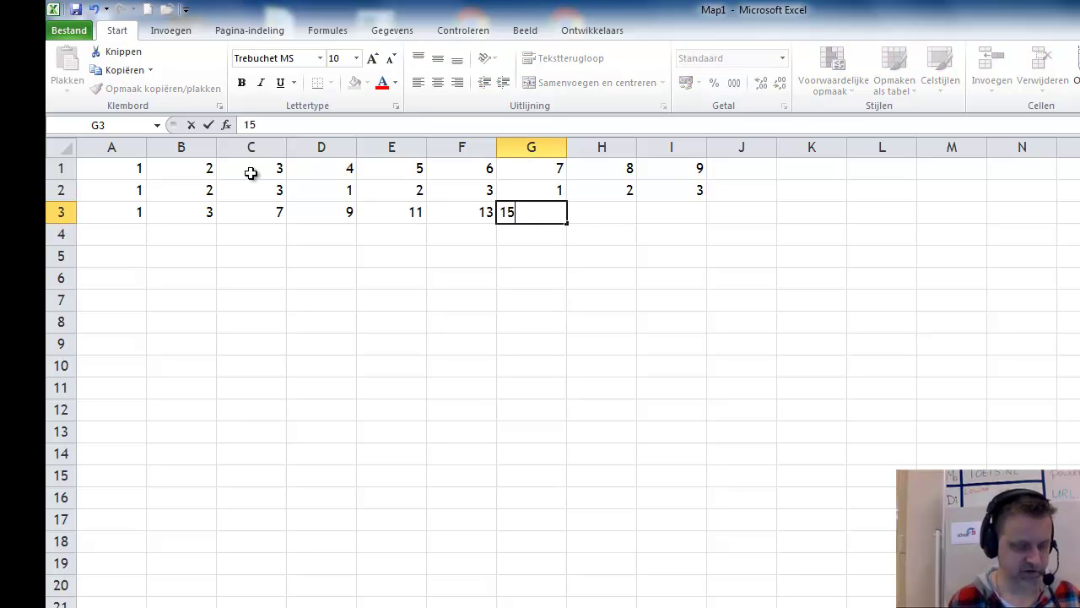
key("Tab")
type("1")
key("Tab")
type("1")
type("9")
key("Down")
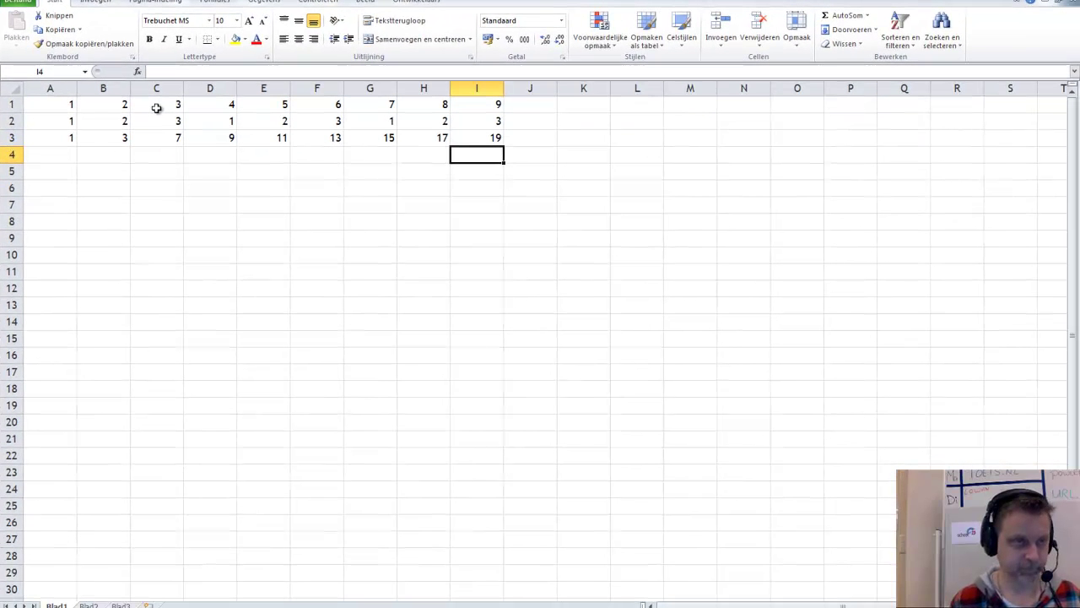
Put the student's first name in A10 and the class P2a in A11.
key("Down")
key("Down")
key("Down")
key("Left")
key("Left")
key("Down")
key("Left")
key("Down")
key("Left")
key("Down")
key("Left")
key("Left")
key("Left")
key("Left")
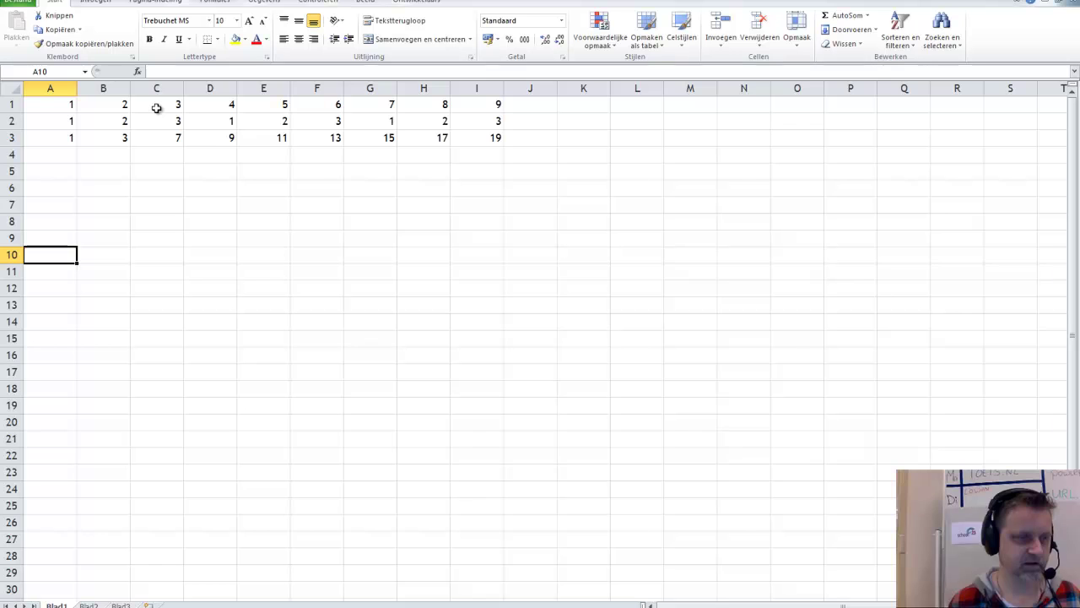
type("Alex")
key("Return")
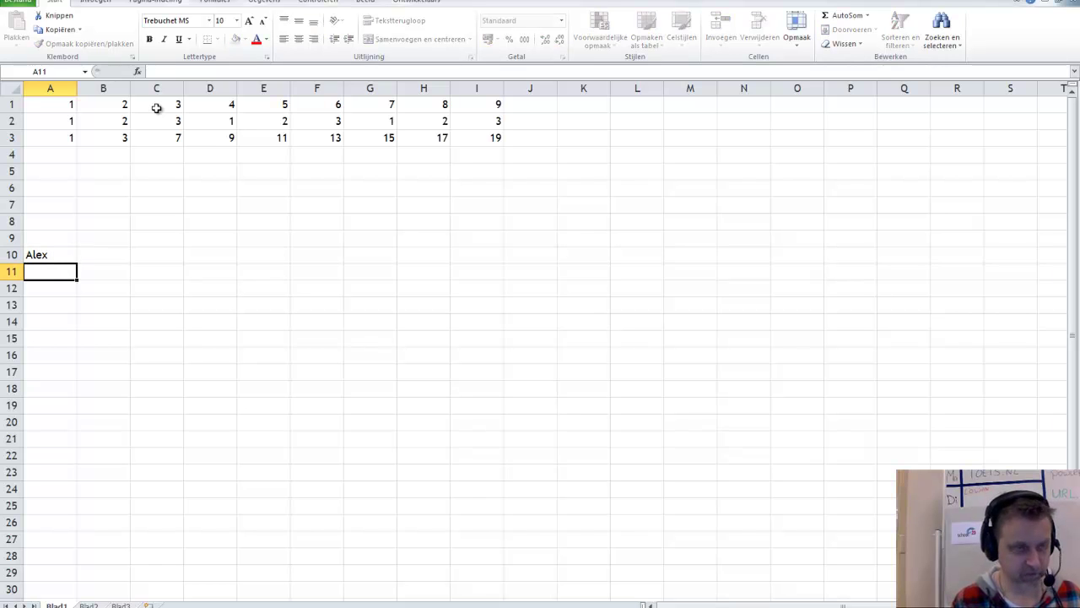
type("P2a")
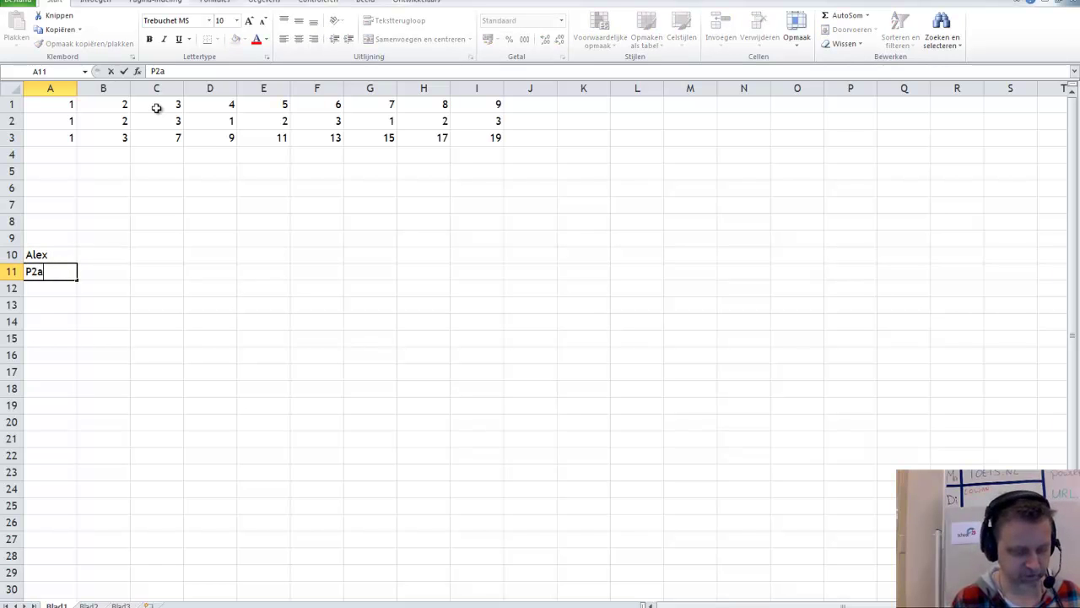
key("Return")
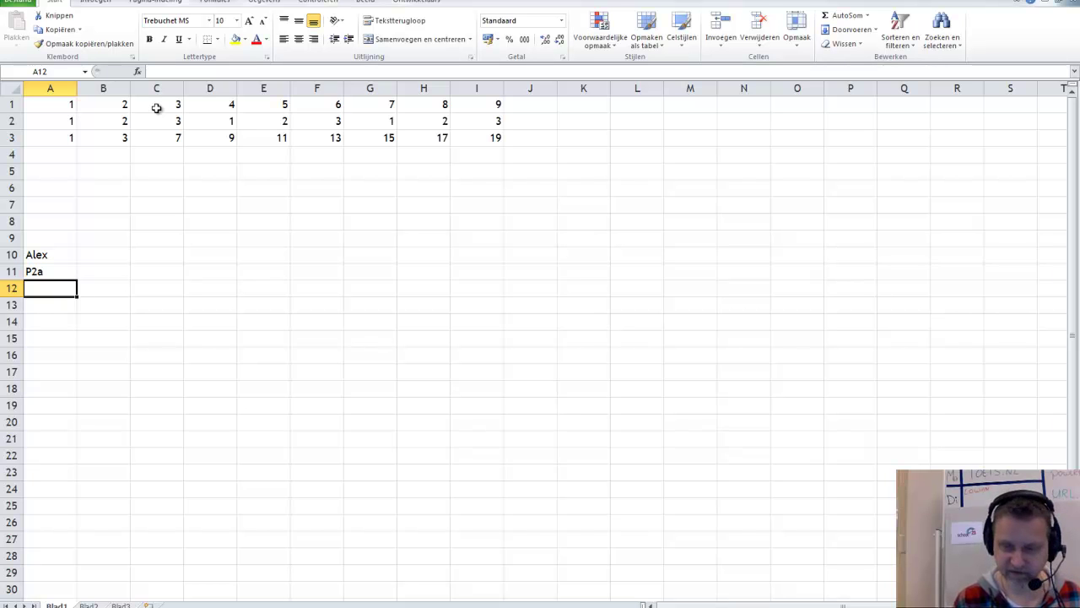
Enter the date 29-1-2016 in A12 and 'Opdracht 1' in A13.
type("2")
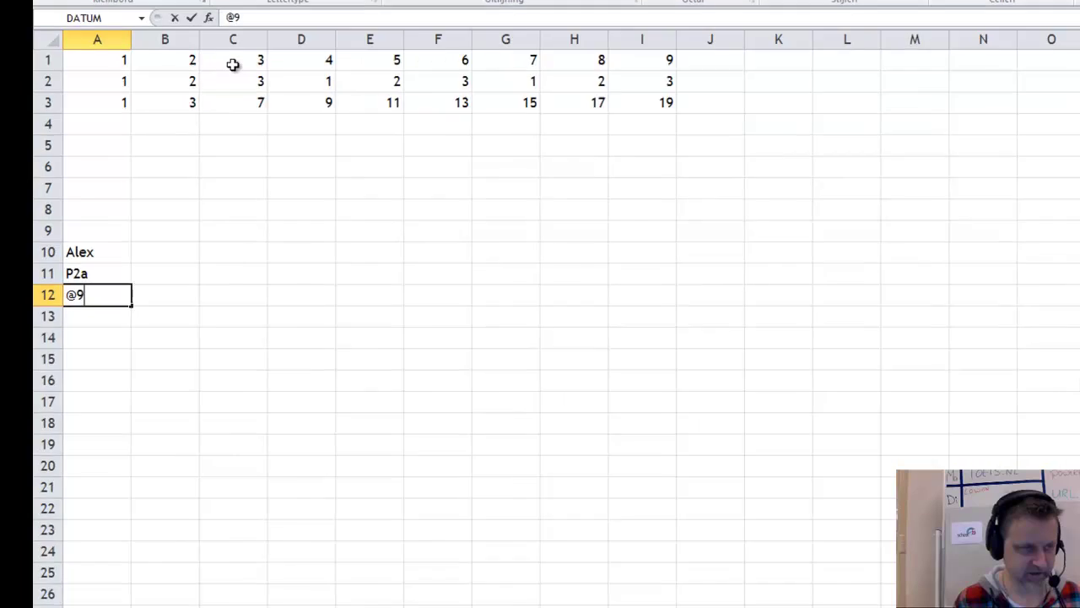
type("9-1-201")
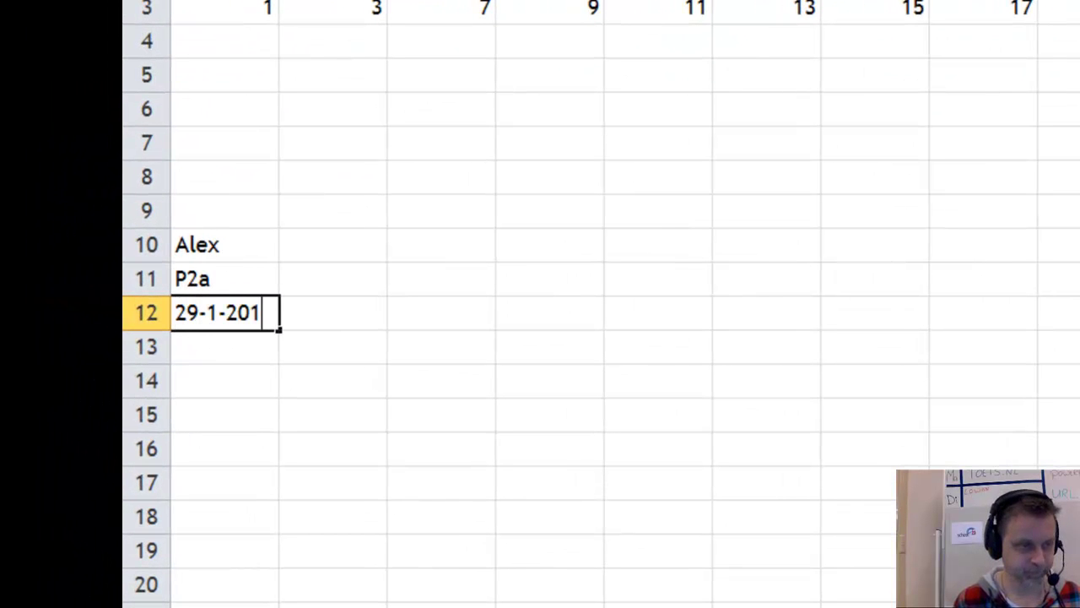
type("6")
left_click(226, 245)
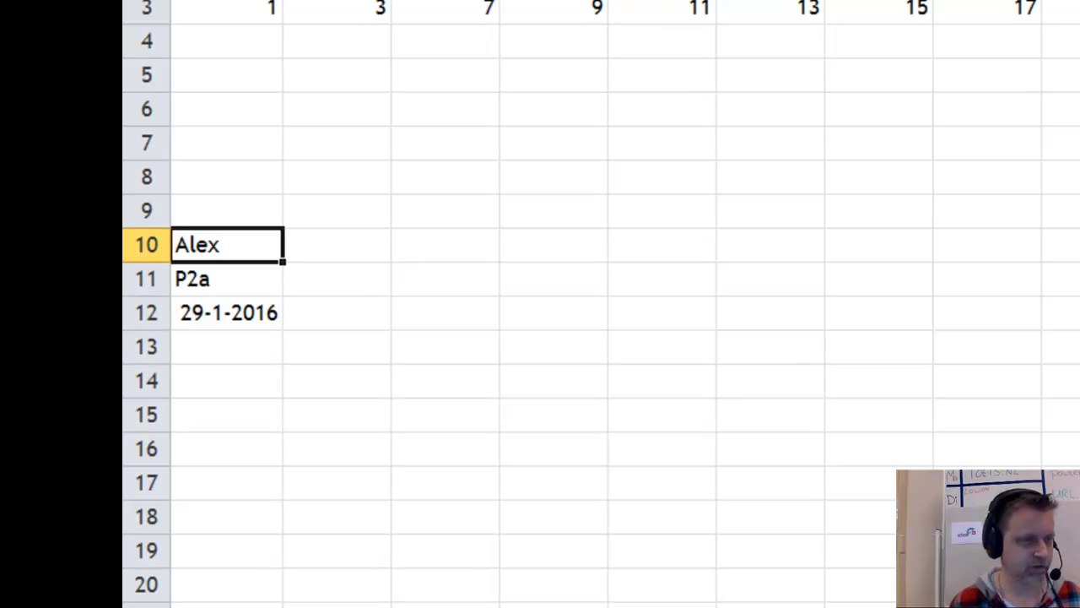
key("Down")
key("Down")
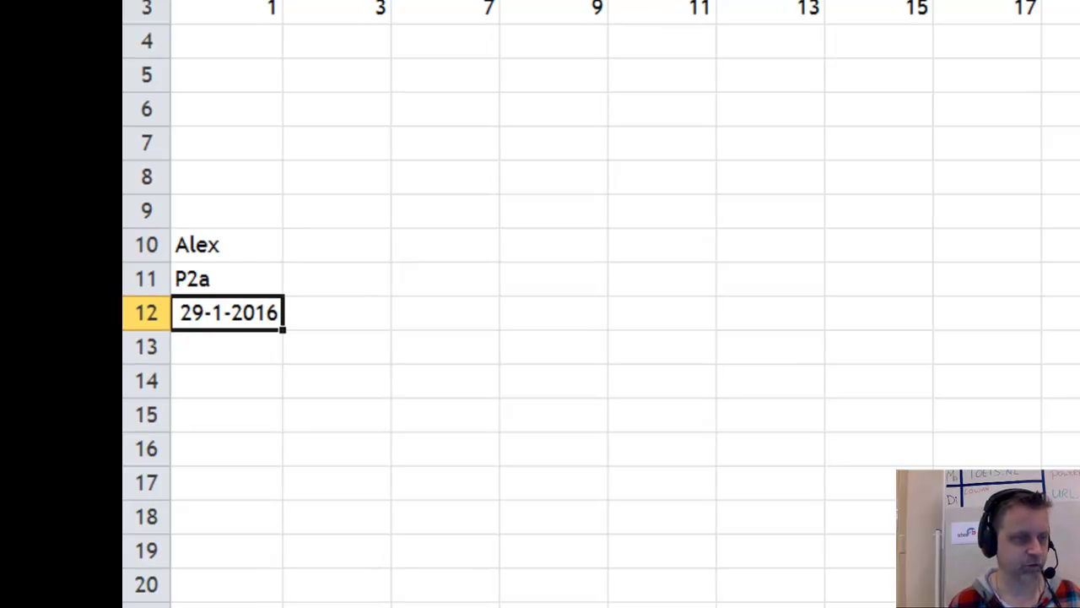
left_click(226, 347)
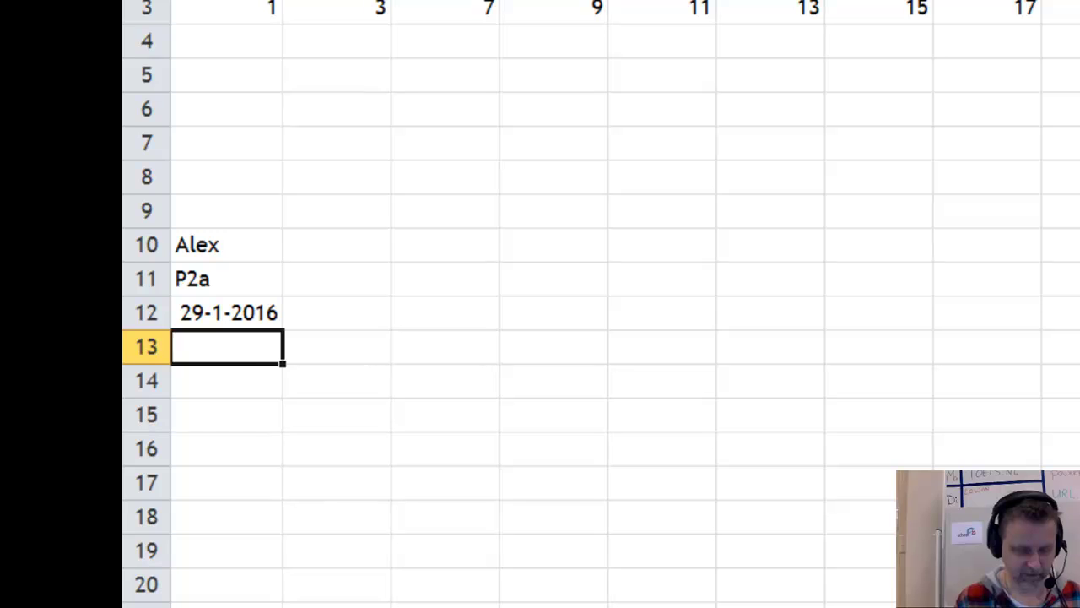
type("Opdrach")
type("t ")
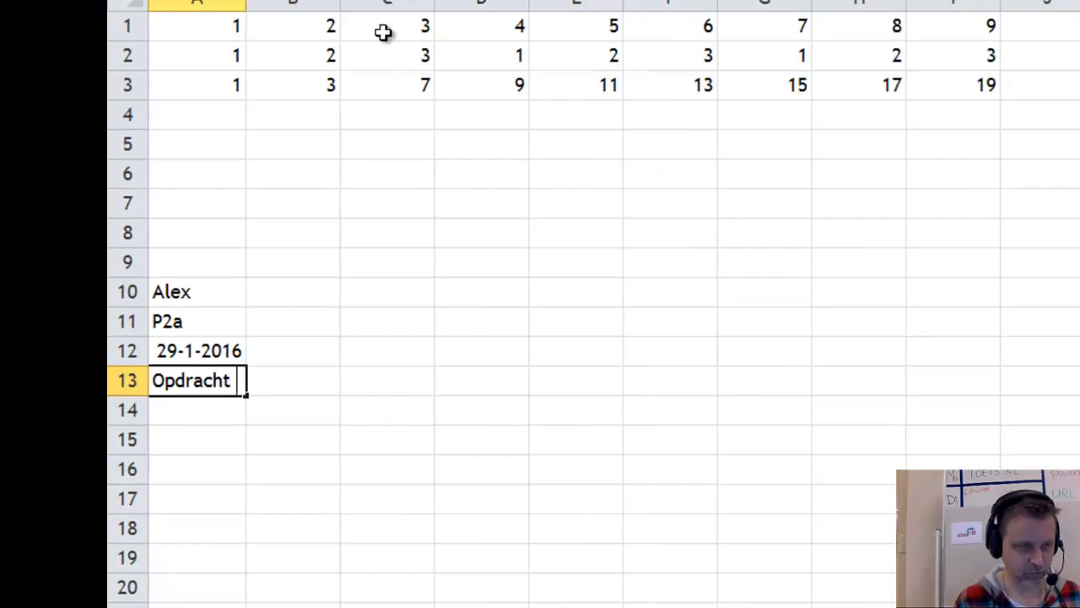
type("1")
key("Return")
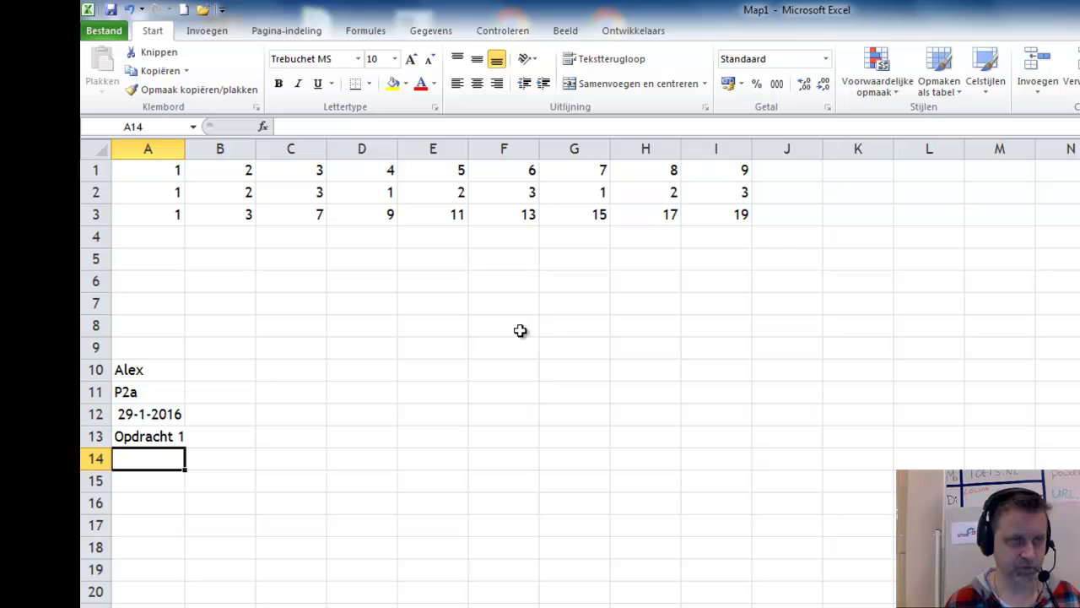
Print the sheet from the Bestand > Afdrukken preview, fitting all data on one A4 page.
left_click(90, 31)
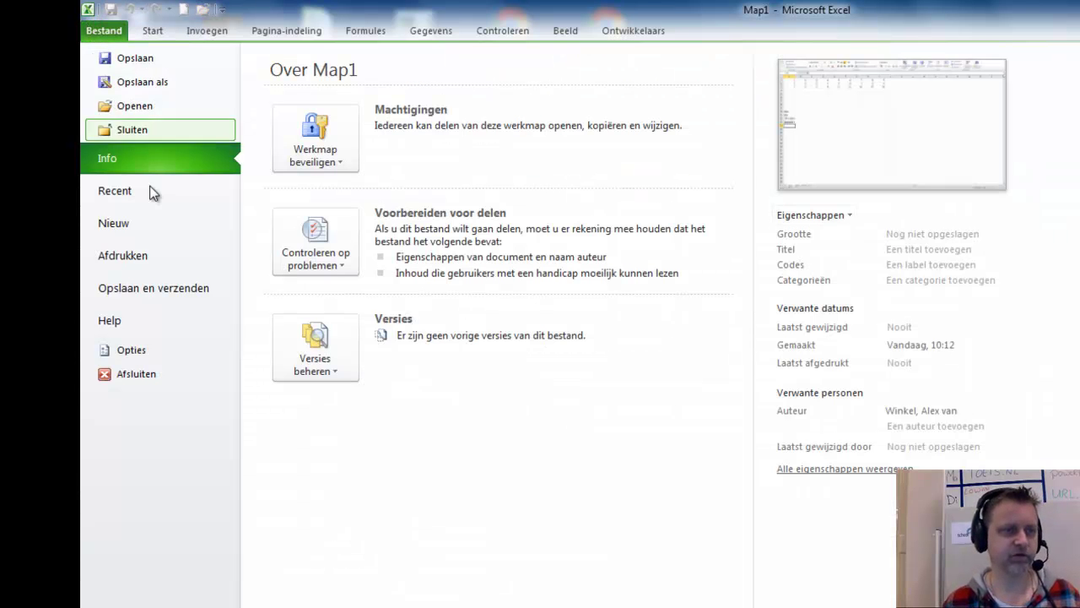
left_click(113, 259)
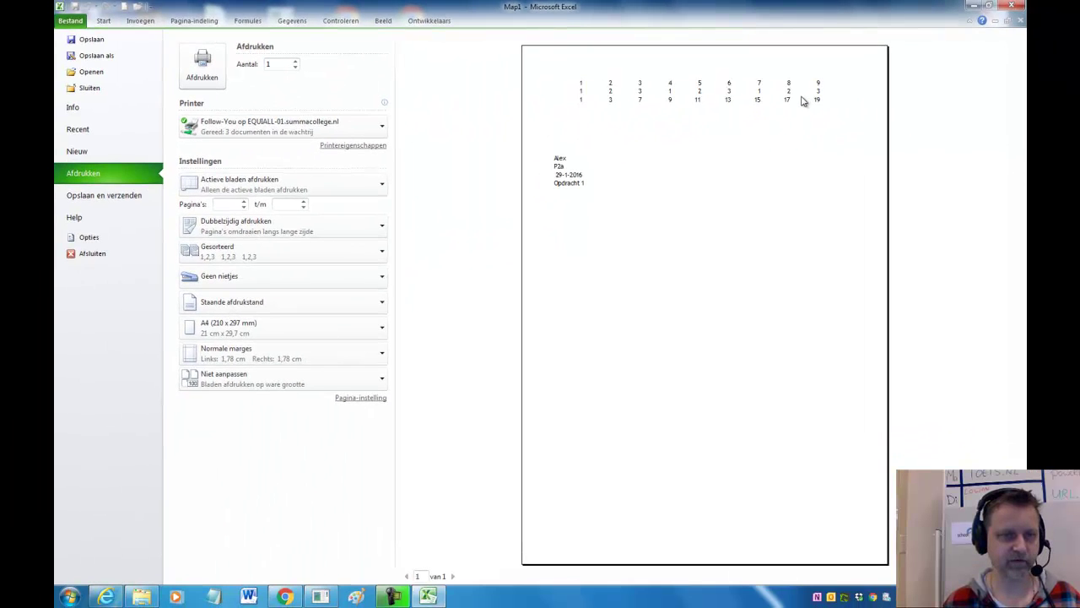
left_click(207, 82)
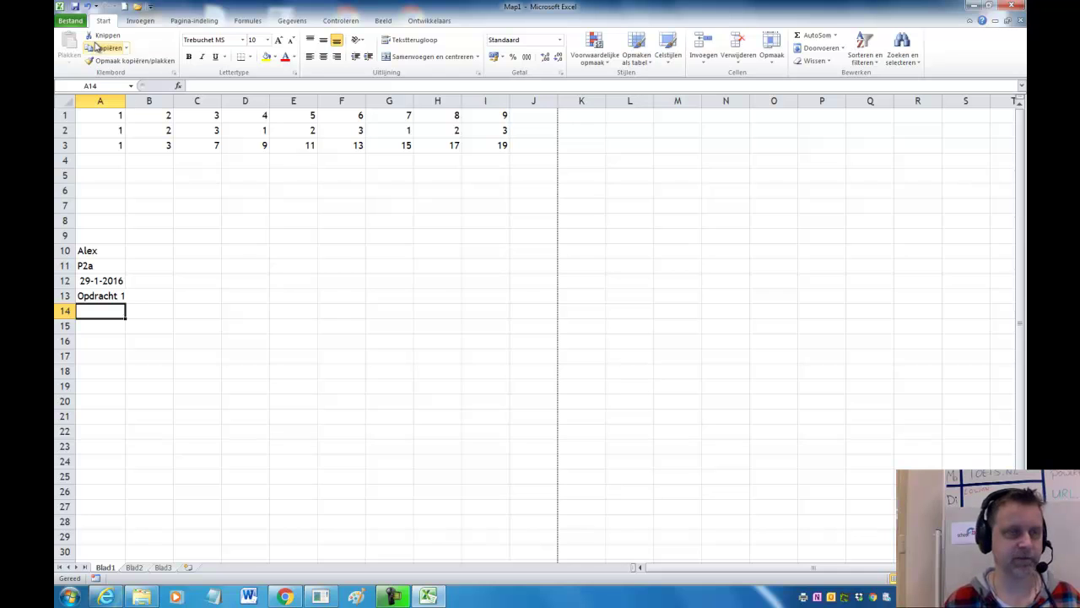
Save the workbook with Opslaan als as an Excel workbook named 'Tabel 1'.
left_click(73, 24)
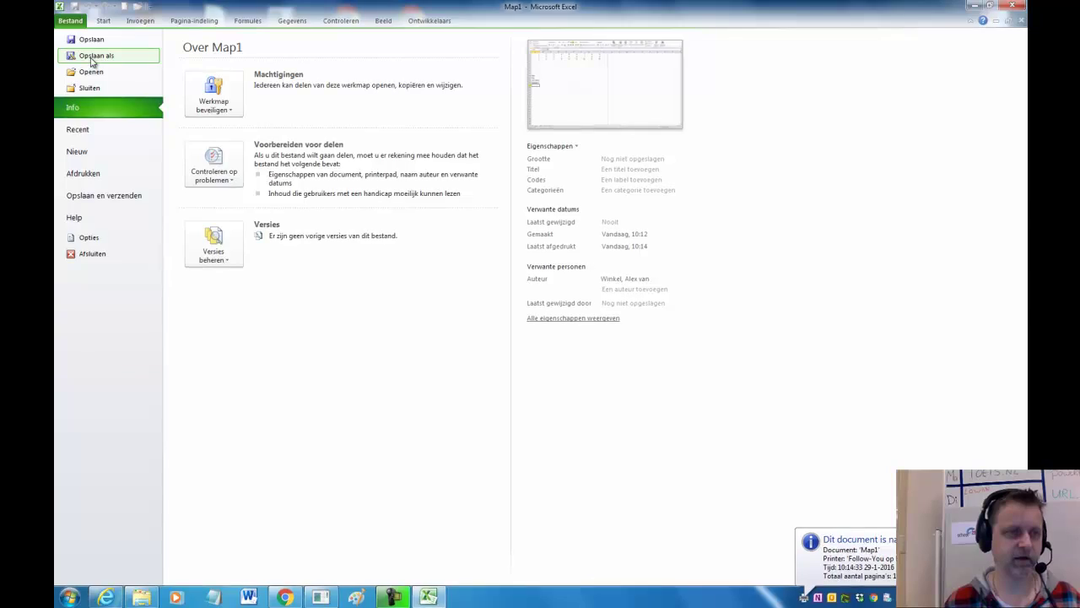
left_click(95, 57)
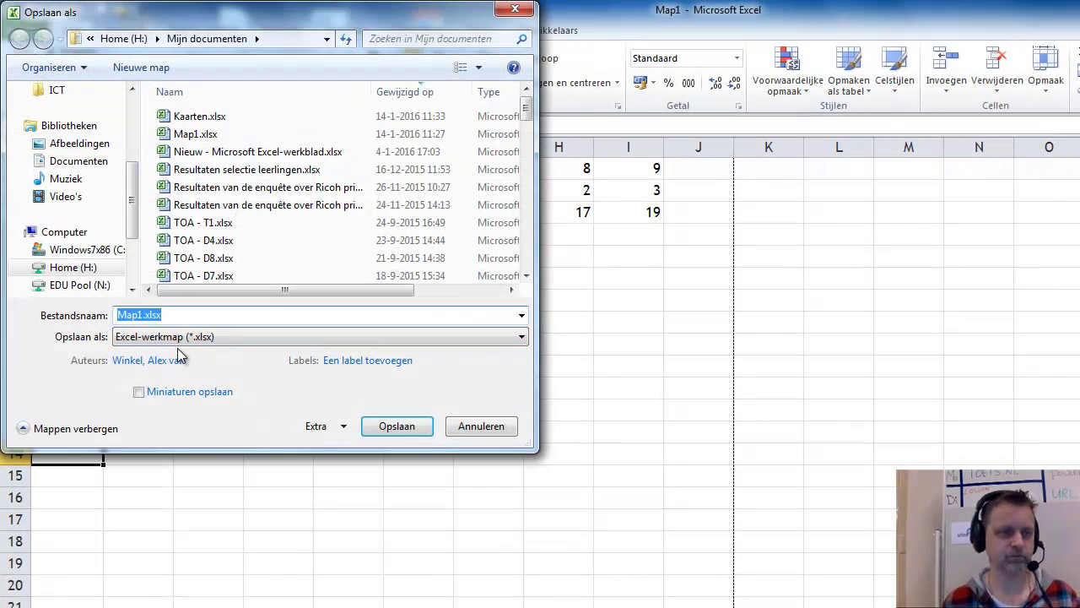
type("Tae")
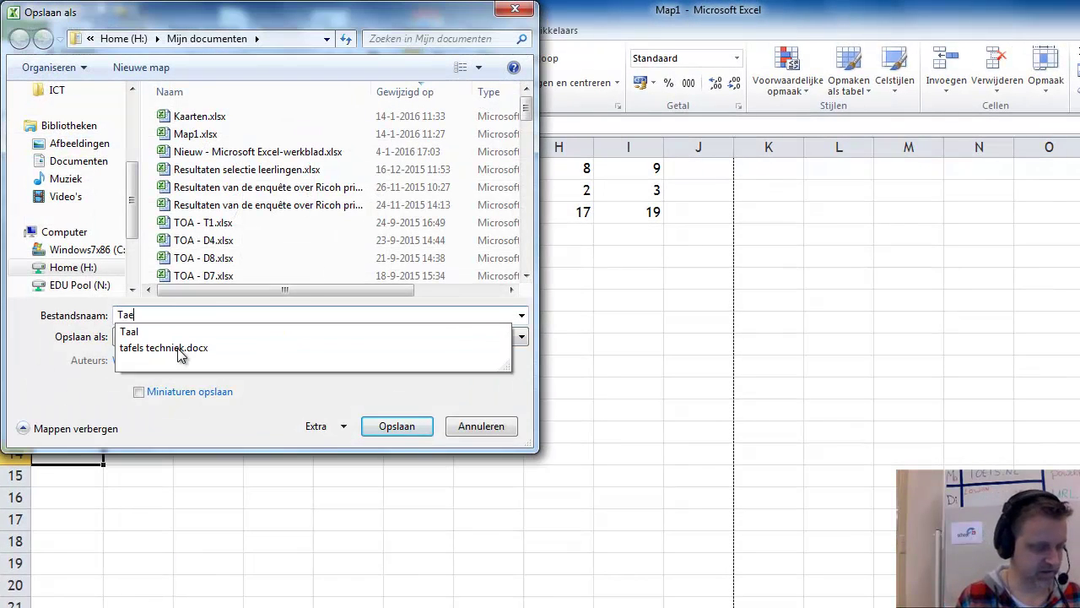
key("BackSpace")
type("bel 1")
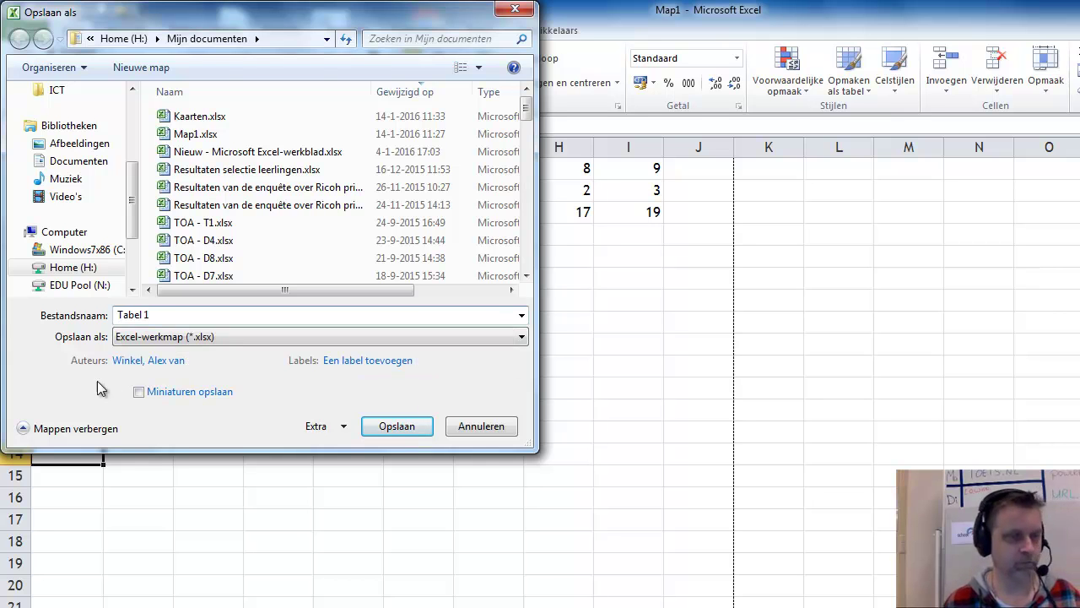
double_click(163, 314)
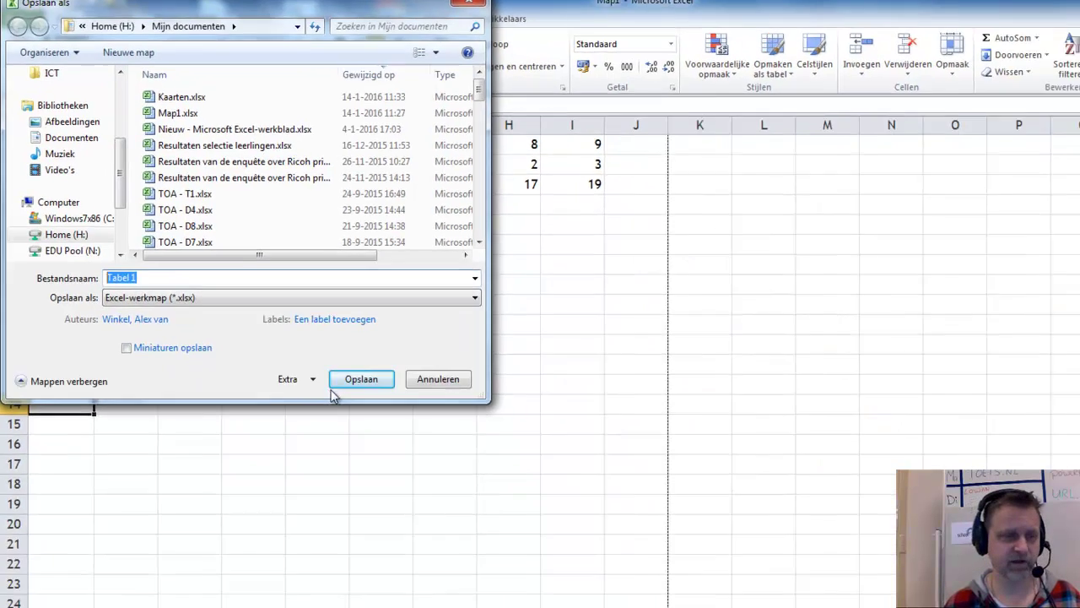
left_click(402, 428)
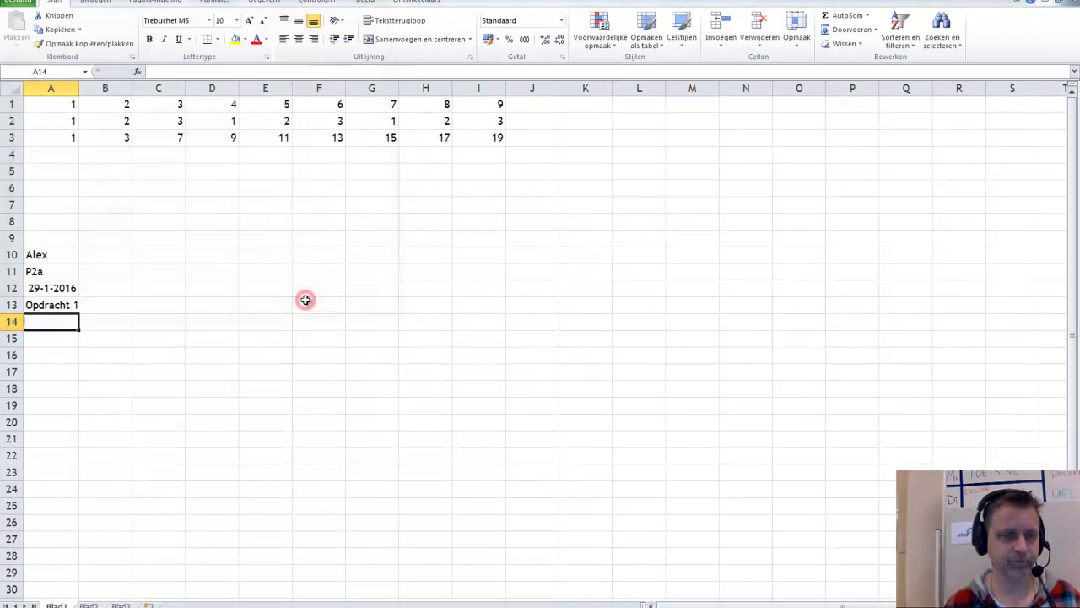